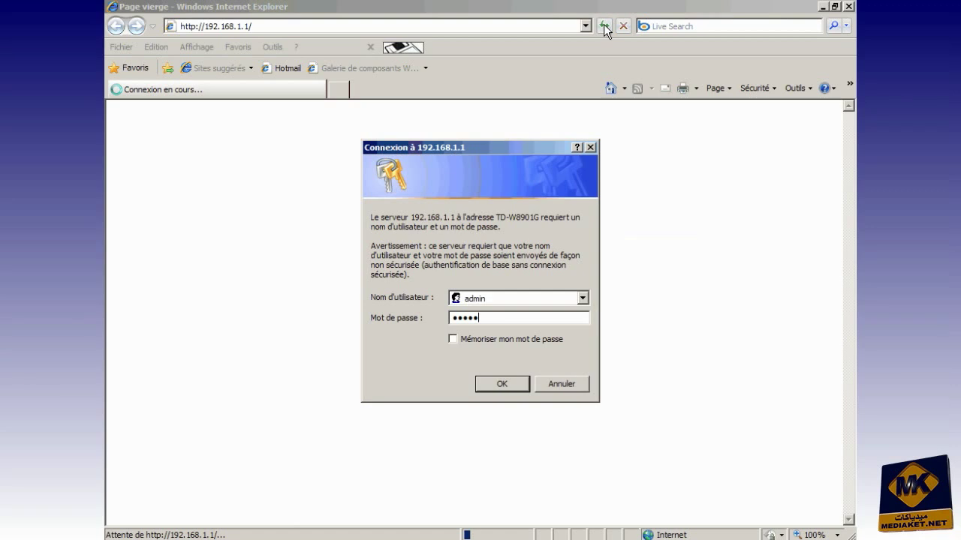
Log in to the router and launch the Quick Start setup wizard.
click(502, 385)
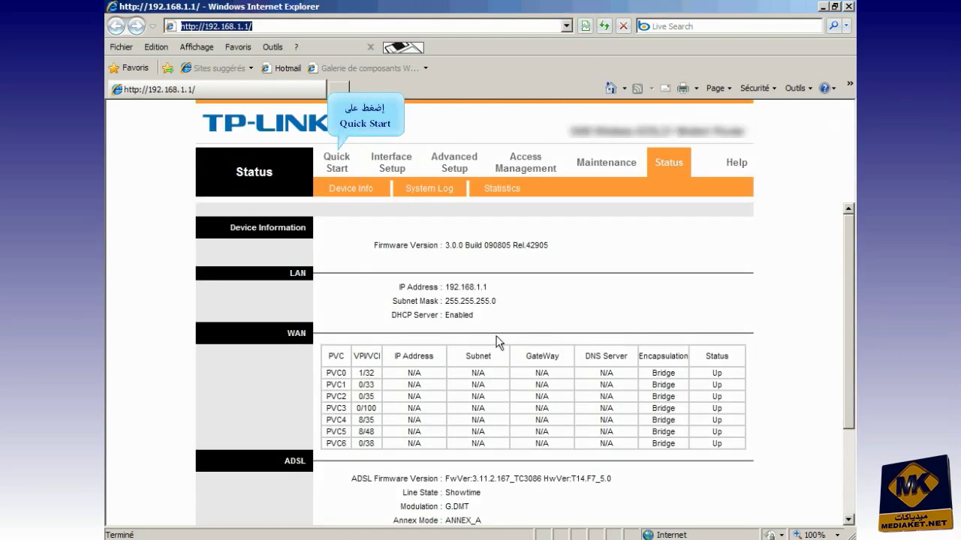
click(336, 169)
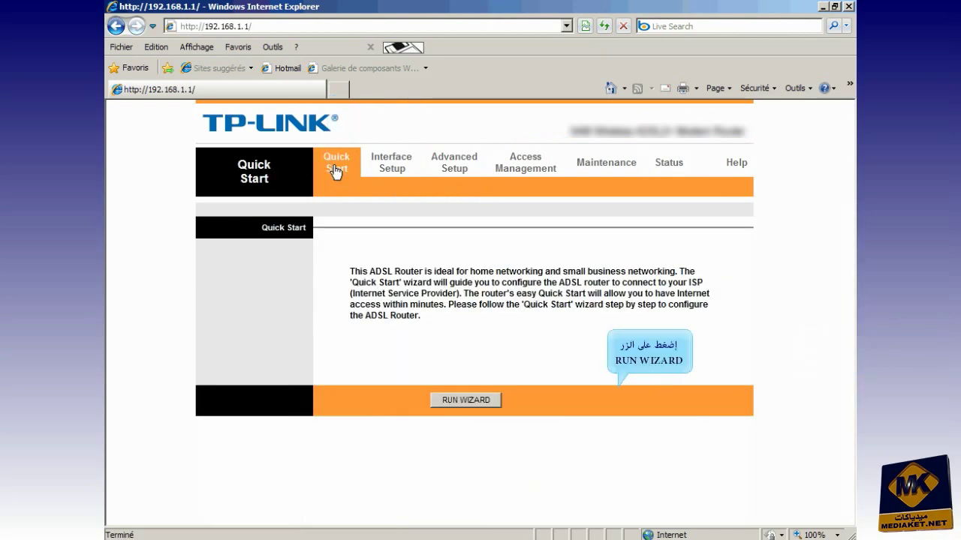
click(458, 398)
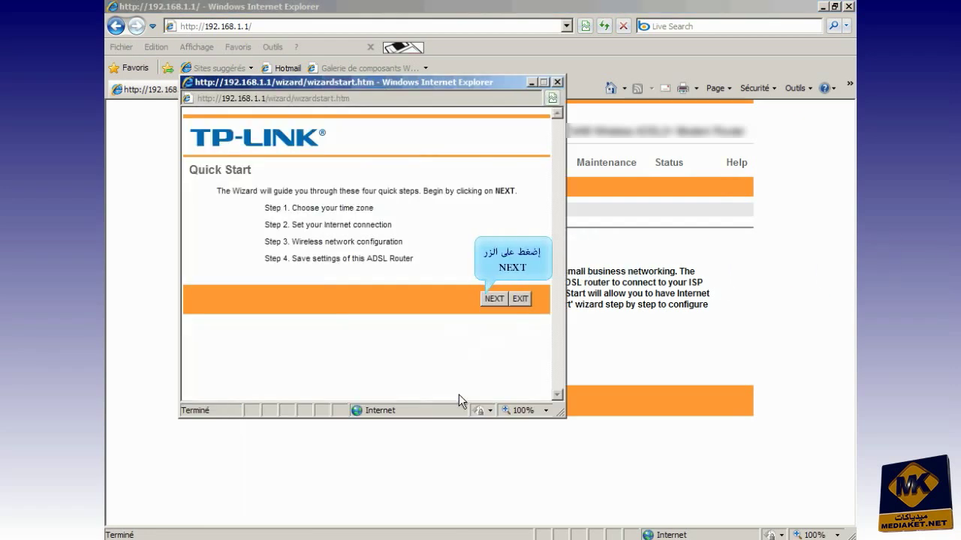
Set the wizard time zone to GMT+01:00 Berlin and choose PPPoE/PPPoA as the connection type.
click(492, 300)
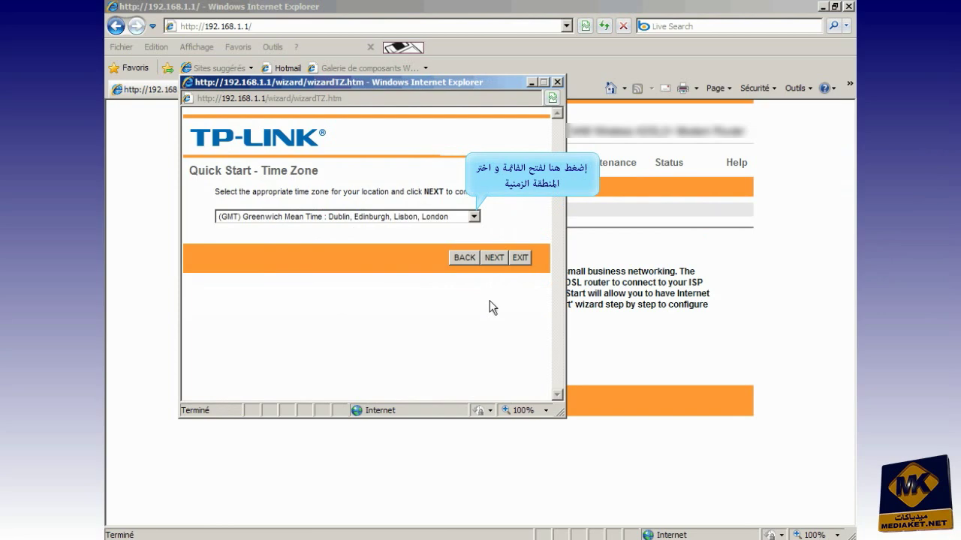
click(474, 217)
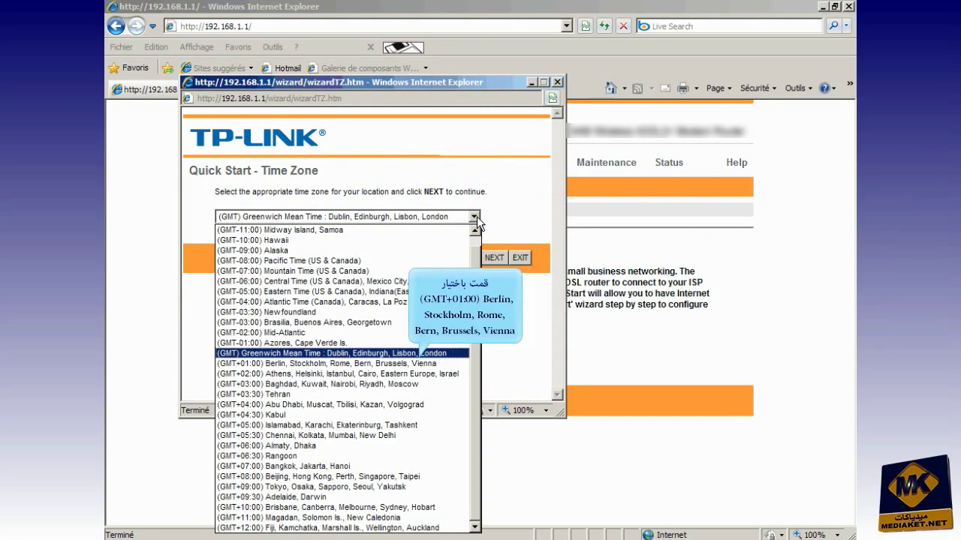
click(410, 365)
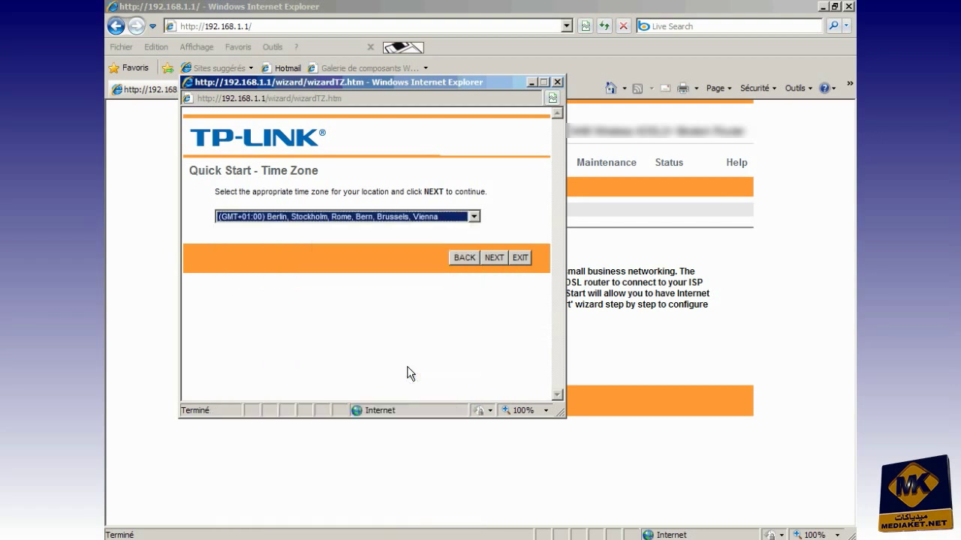
click(494, 258)
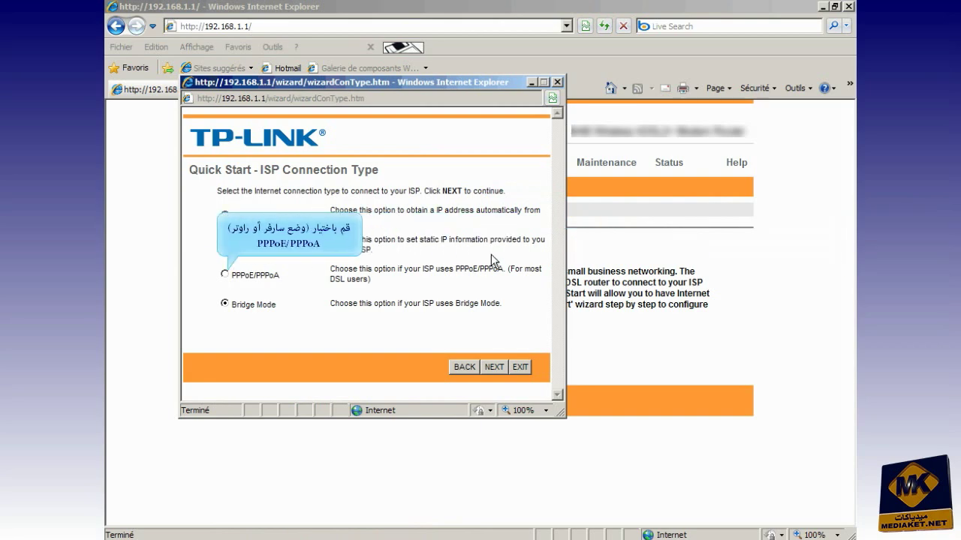
click(225, 276)
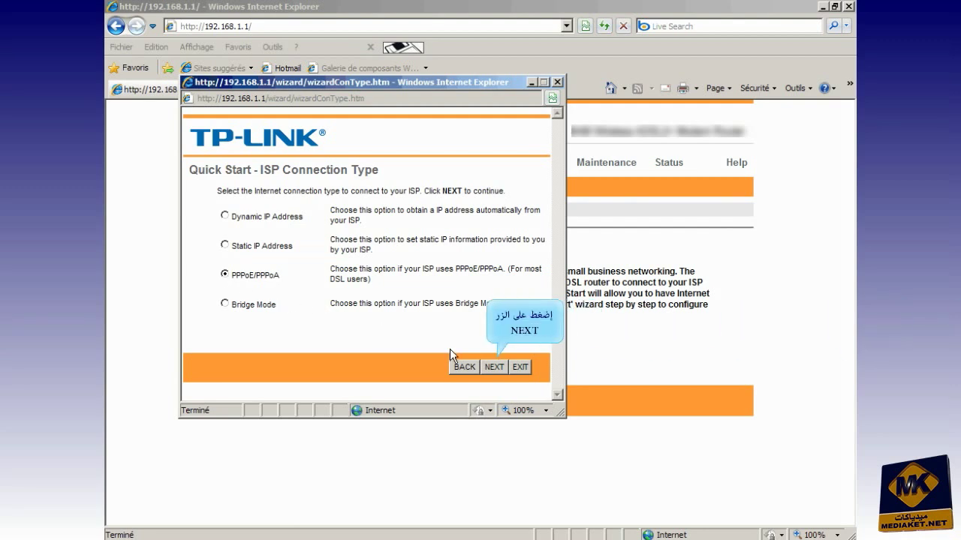
click(494, 367)
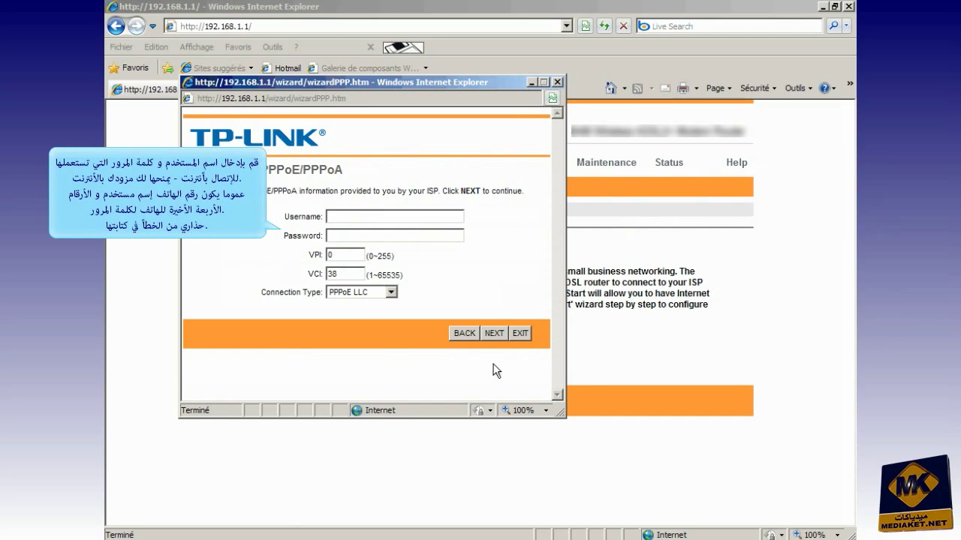
Enter the ISP account user name and password, keeping PPPoE LLC with VPI 0 and VCI 38.
click(338, 216)
text(mediaket_test)
key(Tab)
text(*********)
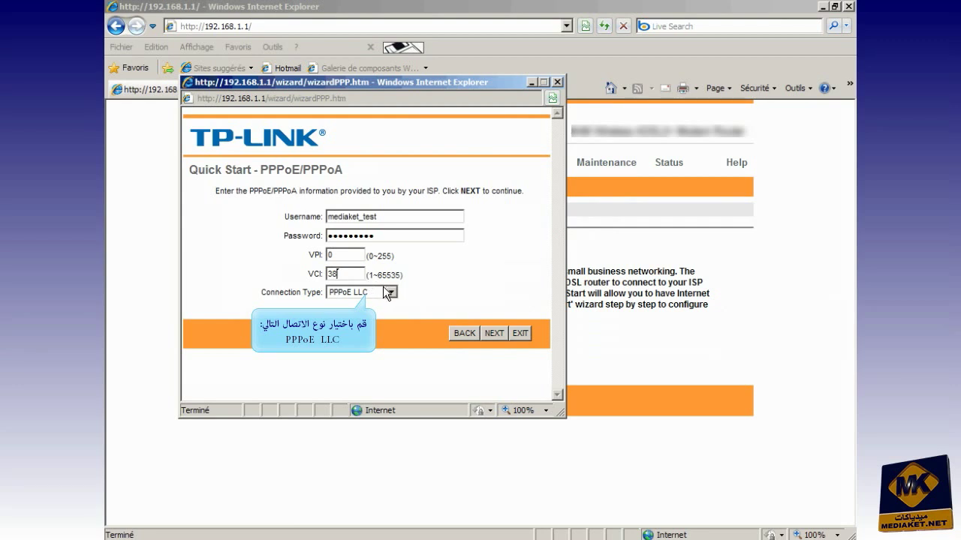
click(385, 289)
click(389, 289)
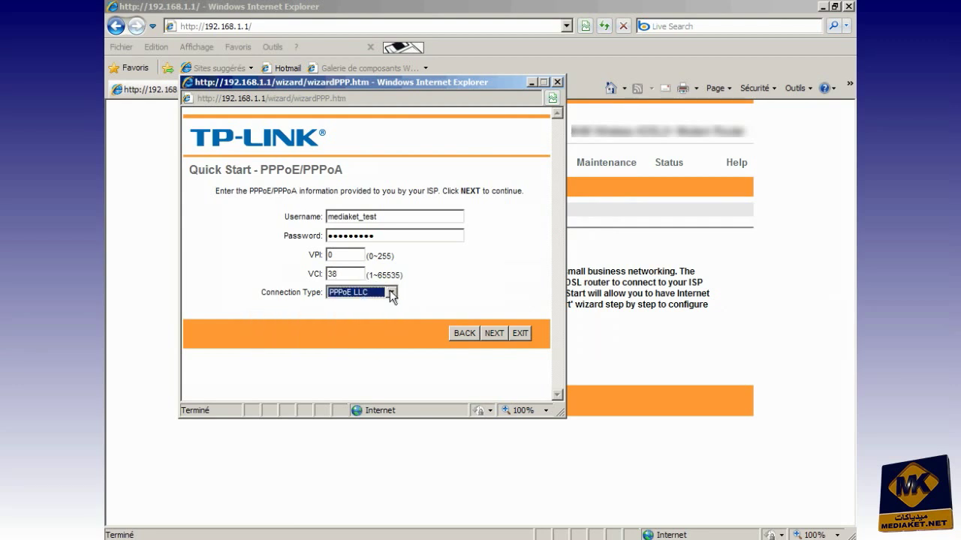
click(493, 333)
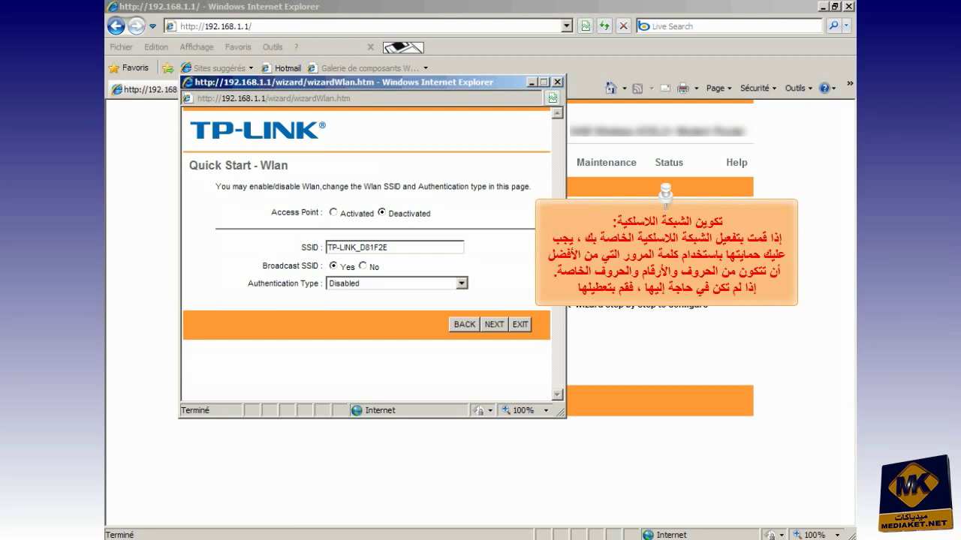
Activate the access point with SSID Mediaket_WL, WPA-PSK/TKIP security and a pre-shared key.
click(333, 212)
triple_click(388, 247)
text(Mediaket_WL)
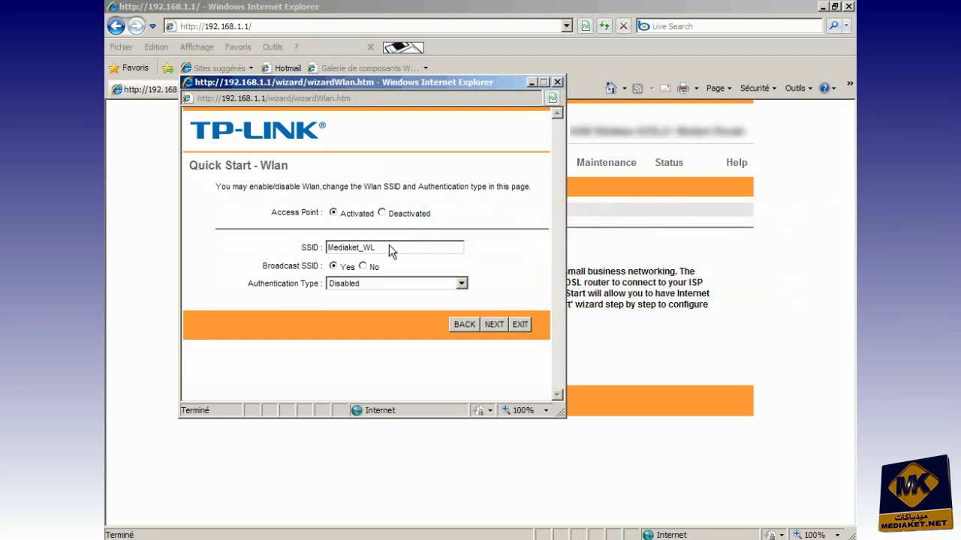
click(461, 284)
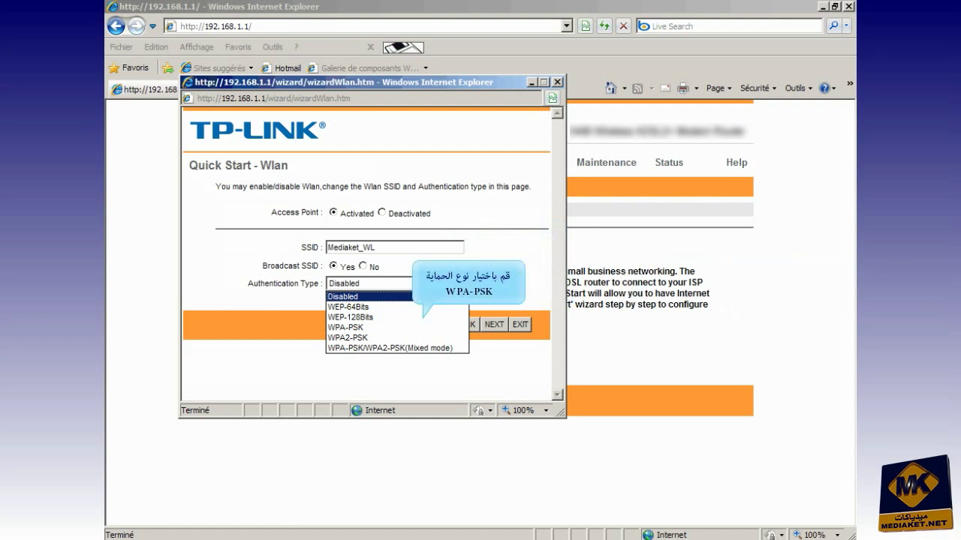
click(373, 328)
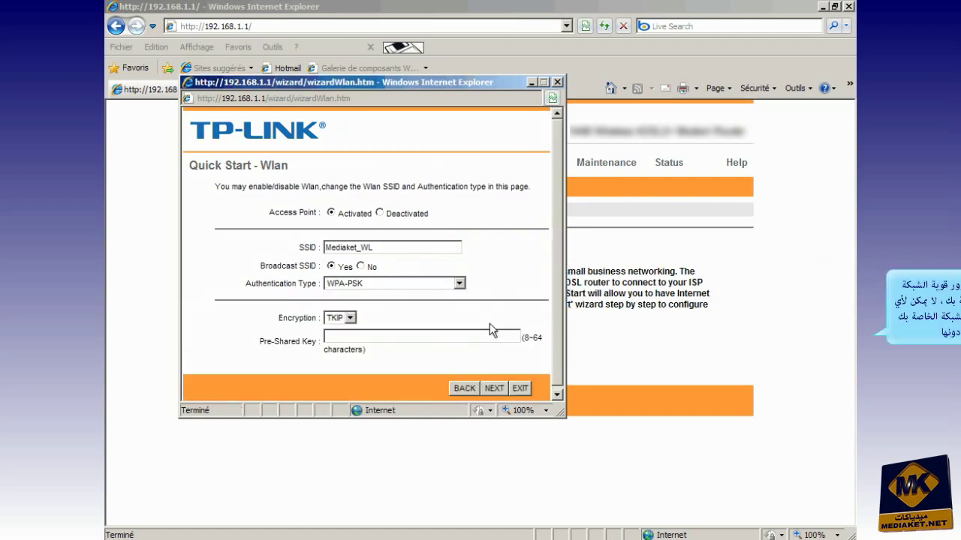
click(396, 336)
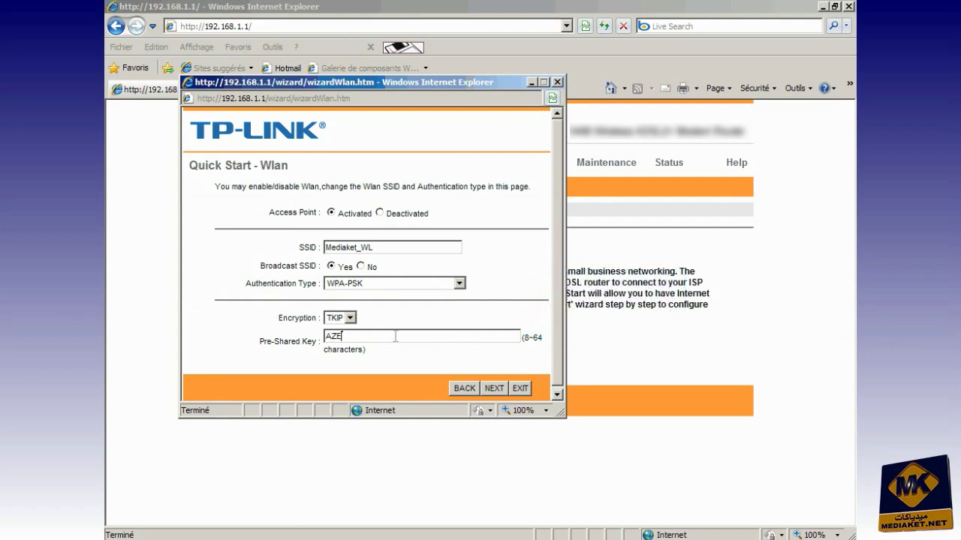
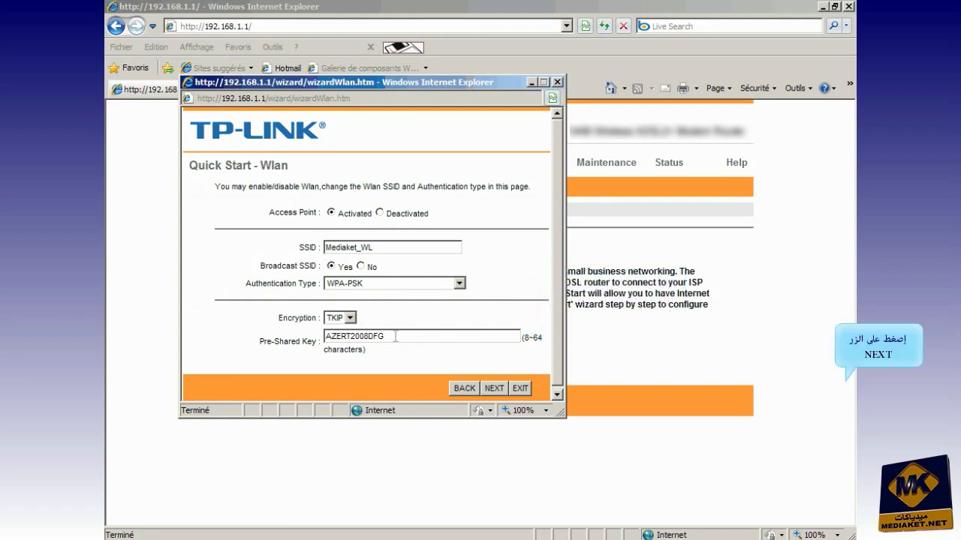
Advance from the Wlan page to the completion page and save the Quick Start settings.
click(494, 389)
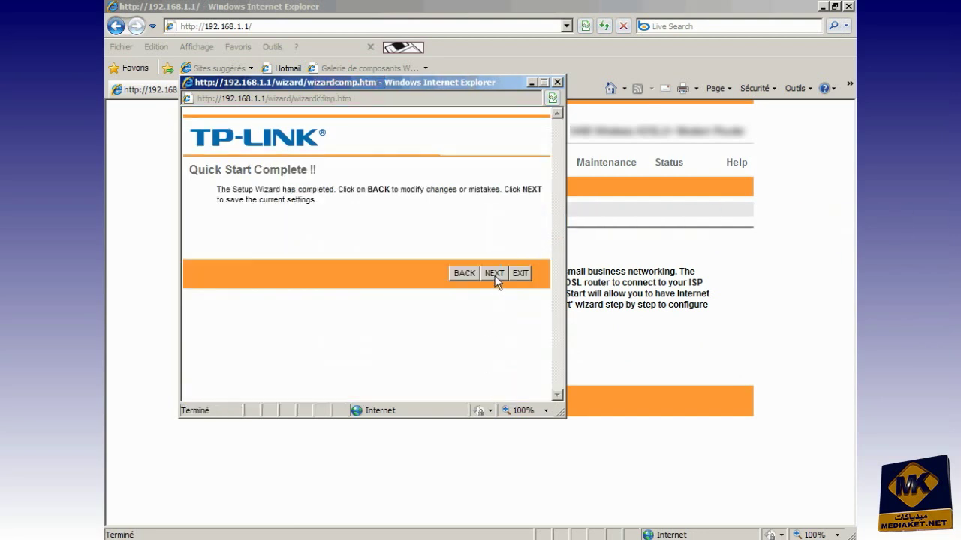
click(495, 274)
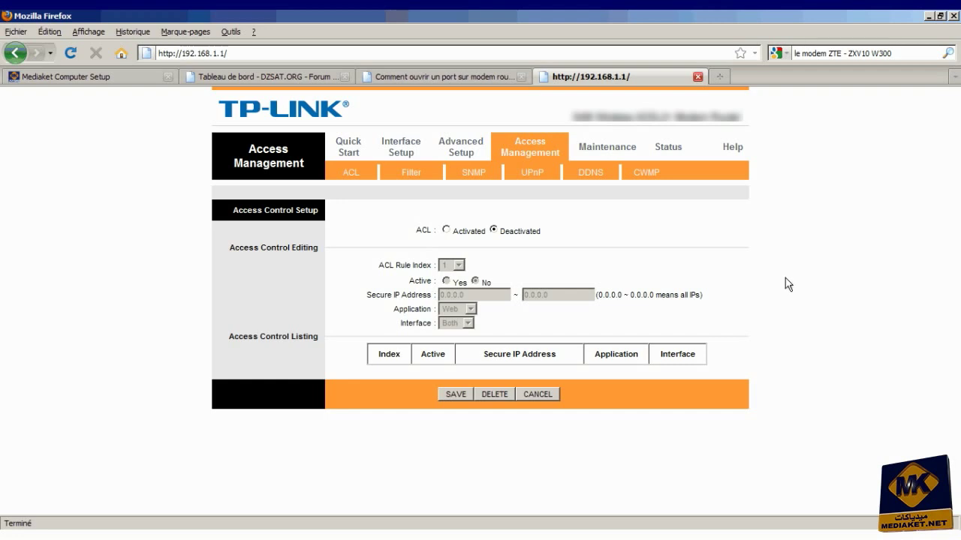
Go to the Advanced Setup NAT page for PVC0.
click(463, 153)
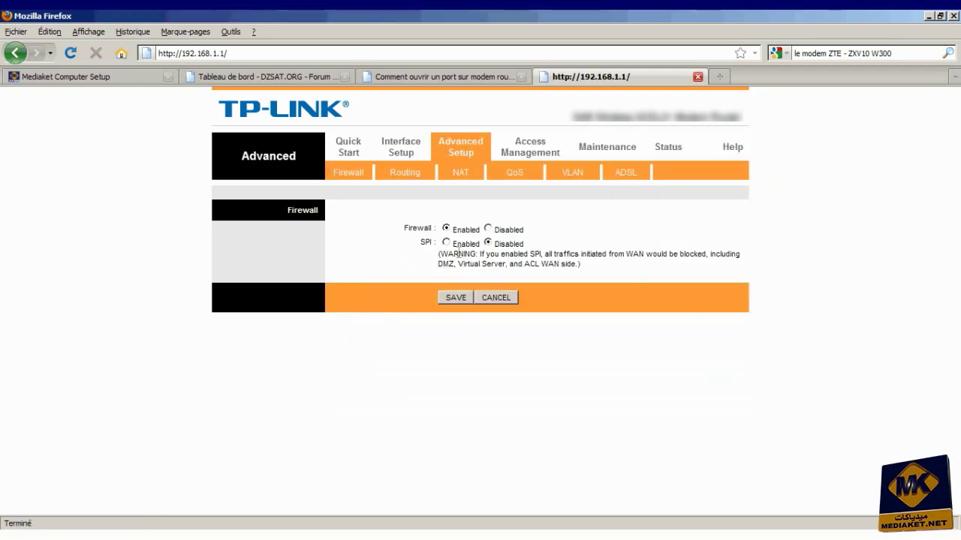
click(460, 175)
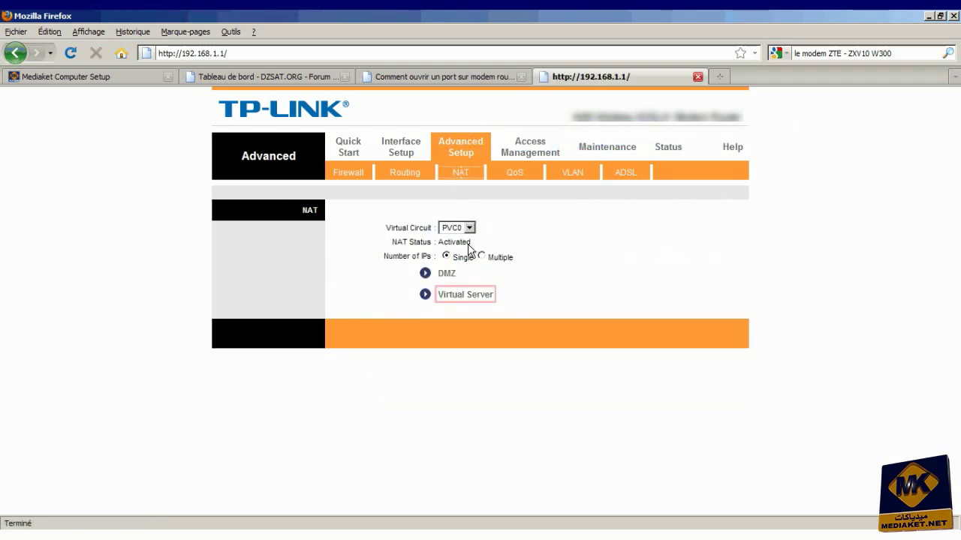
Start virtual server rule 1 for the emule application with start port 7620.
click(469, 296)
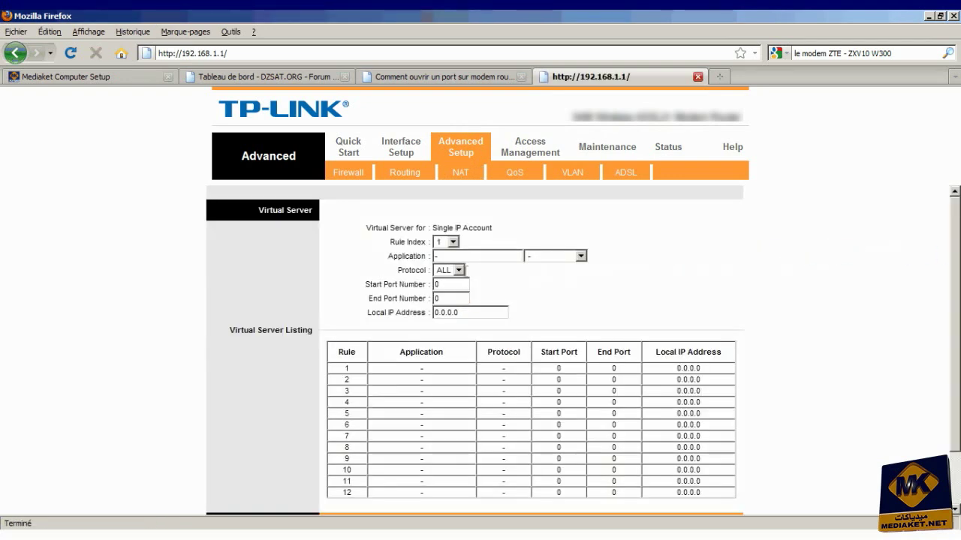
click(449, 256)
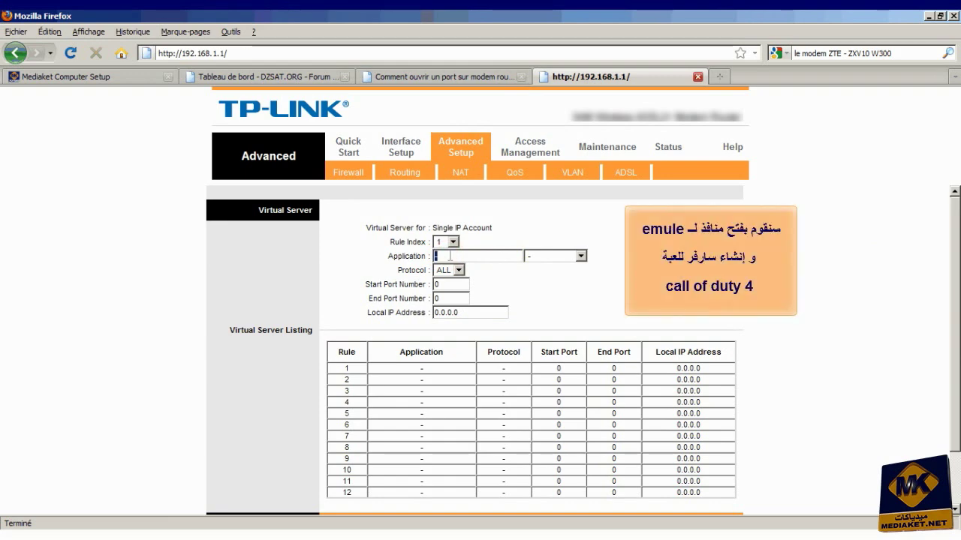
text(em)
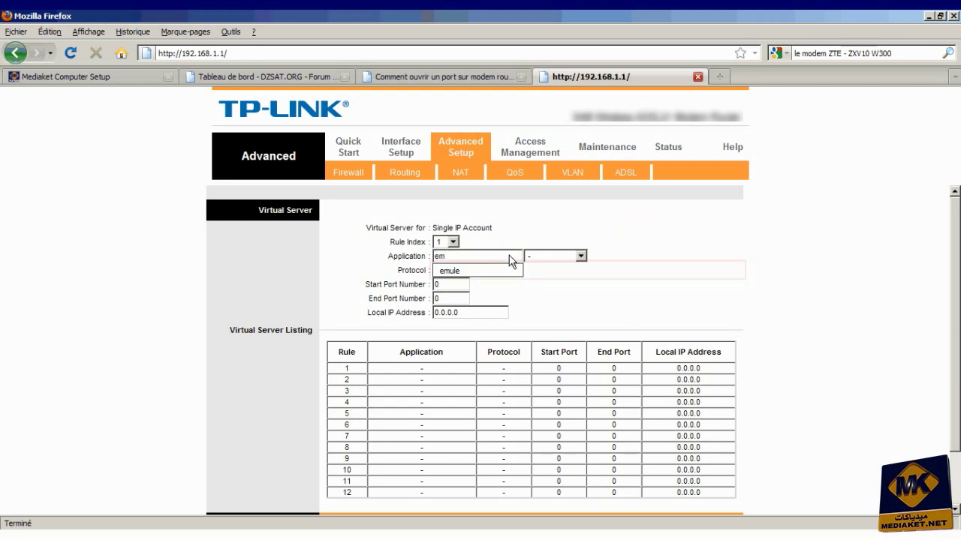
click(475, 272)
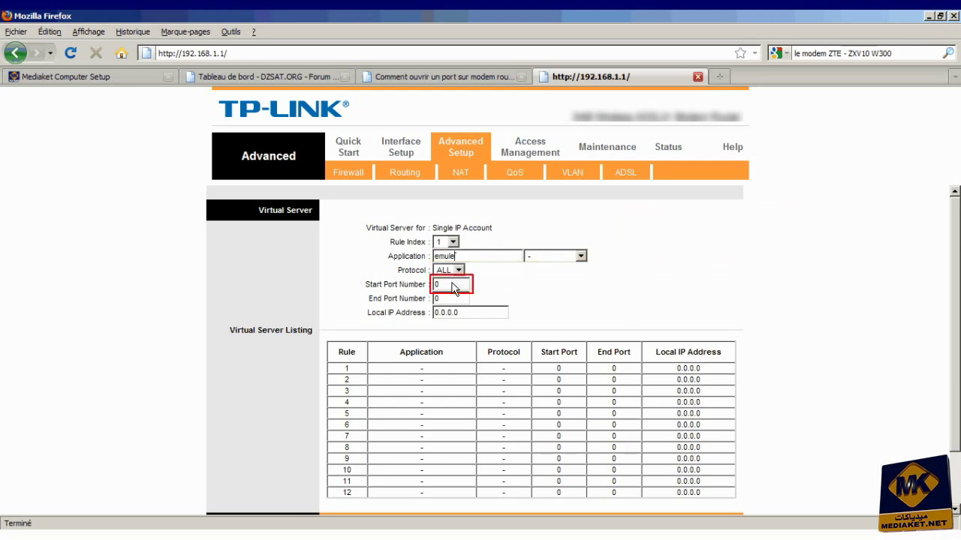
double_click(452, 284)
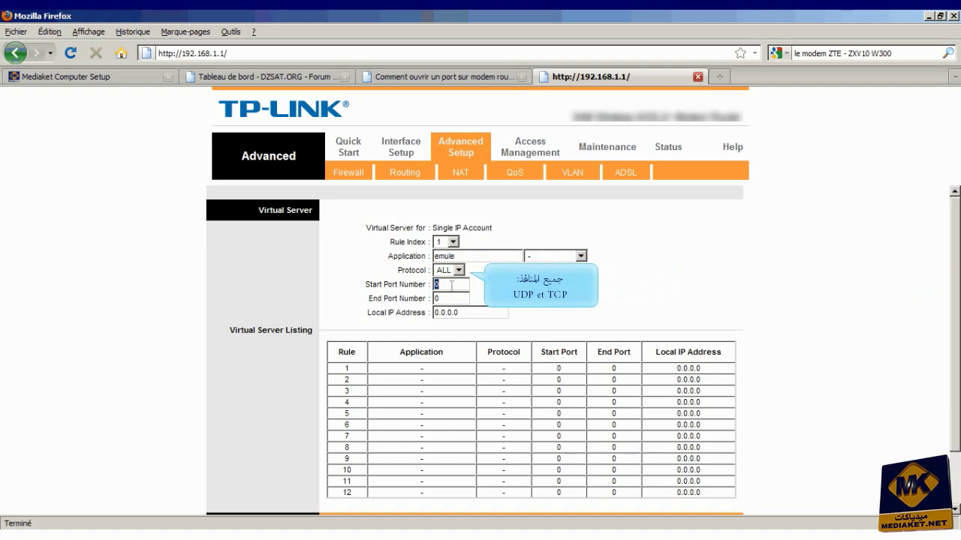
text(7)
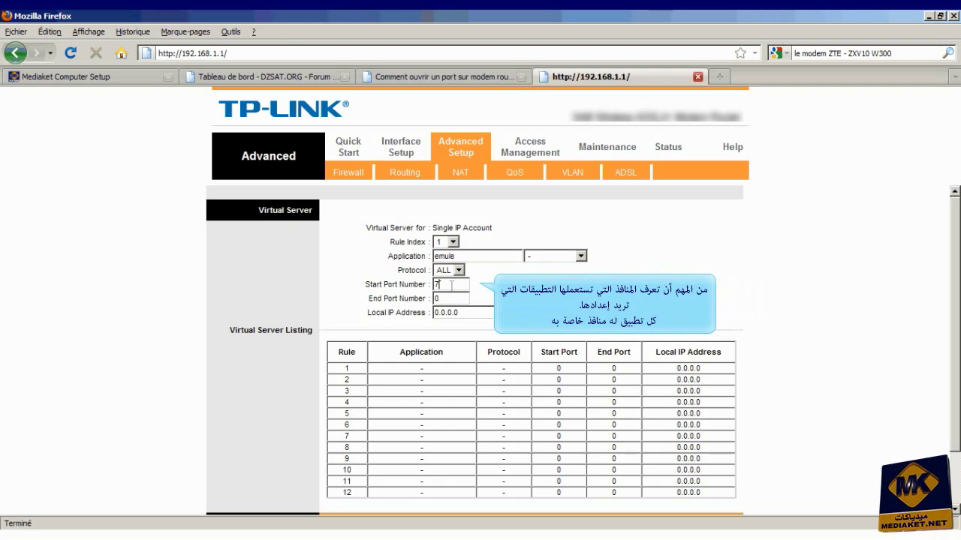
text(620)
Set end port 7620 and local IP 192.168.1.2, then save the emule rule.
double_click(438, 298)
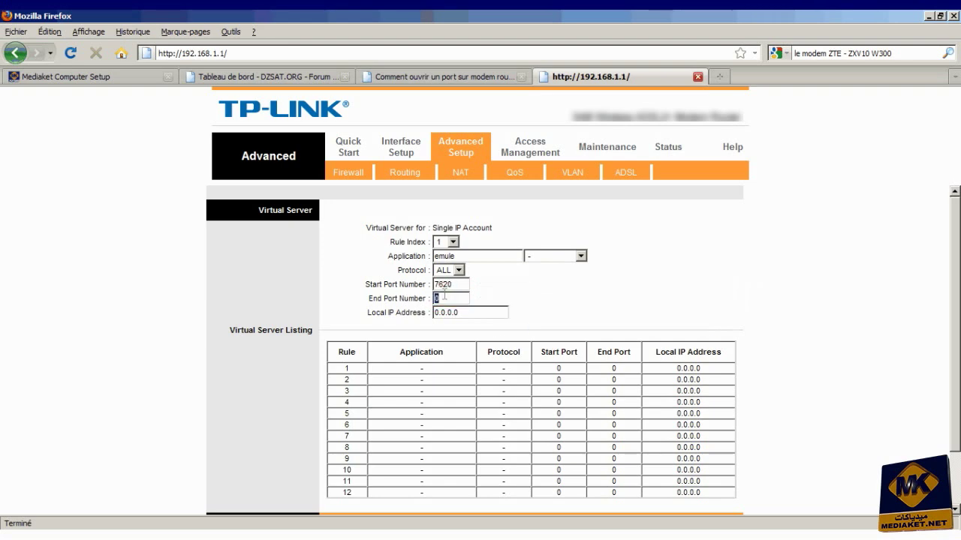
text(7620)
double_click(471, 313)
text(192)
click(474, 337)
scroll(452, 407, down, 2)
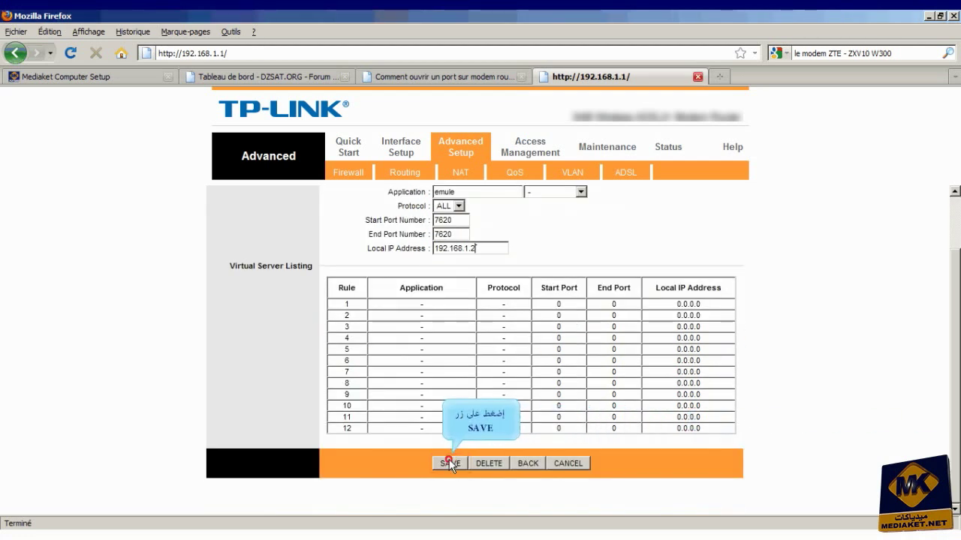
click(450, 463)
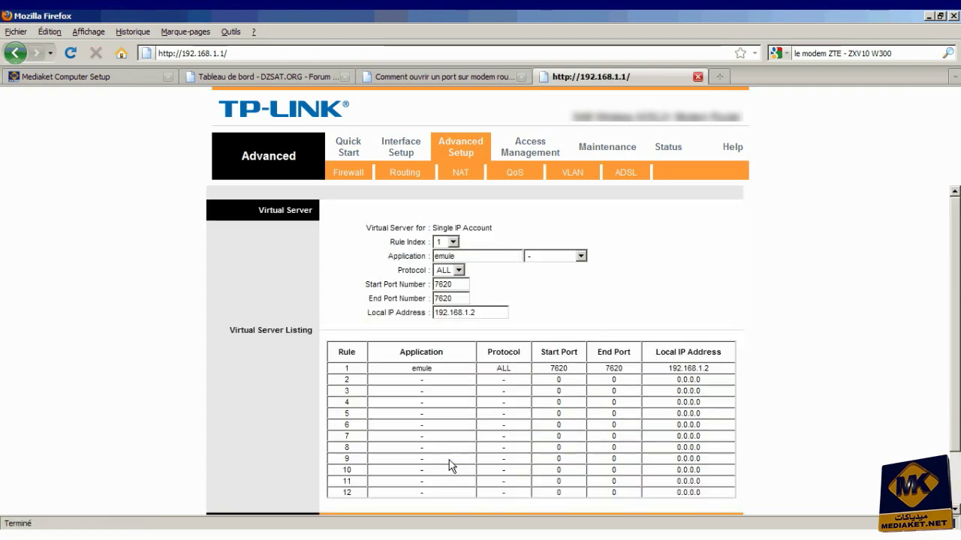
Create rule 2 for COD4 with start and end port 28960.
click(454, 242)
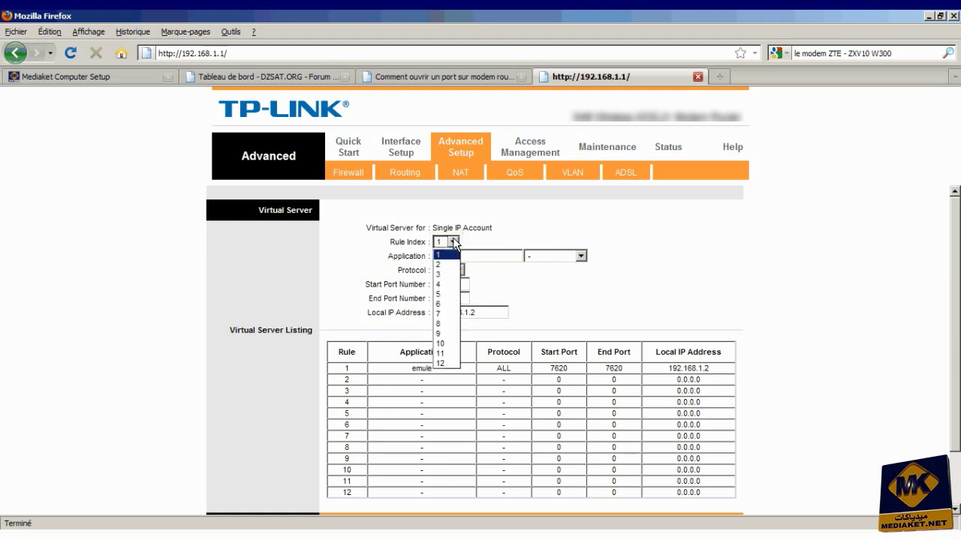
click(449, 269)
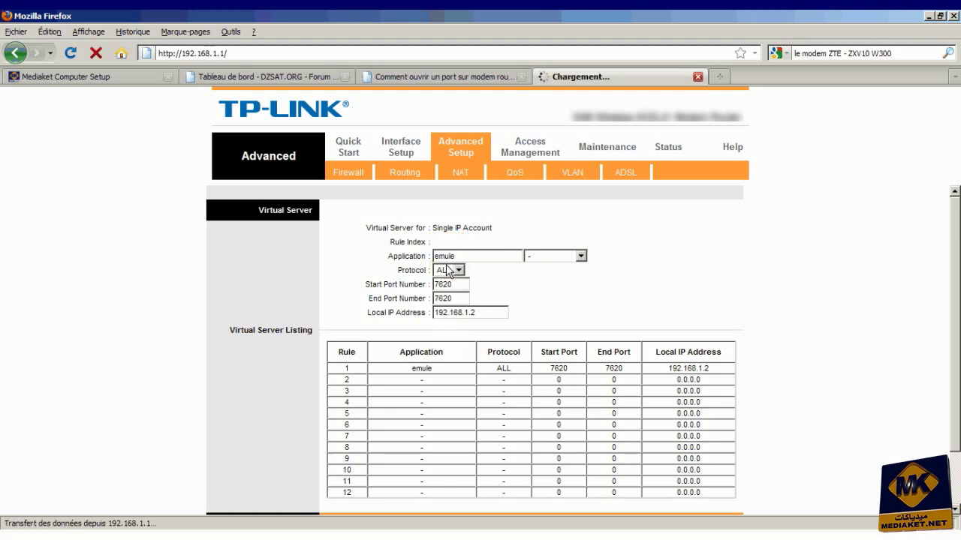
text(COD4)
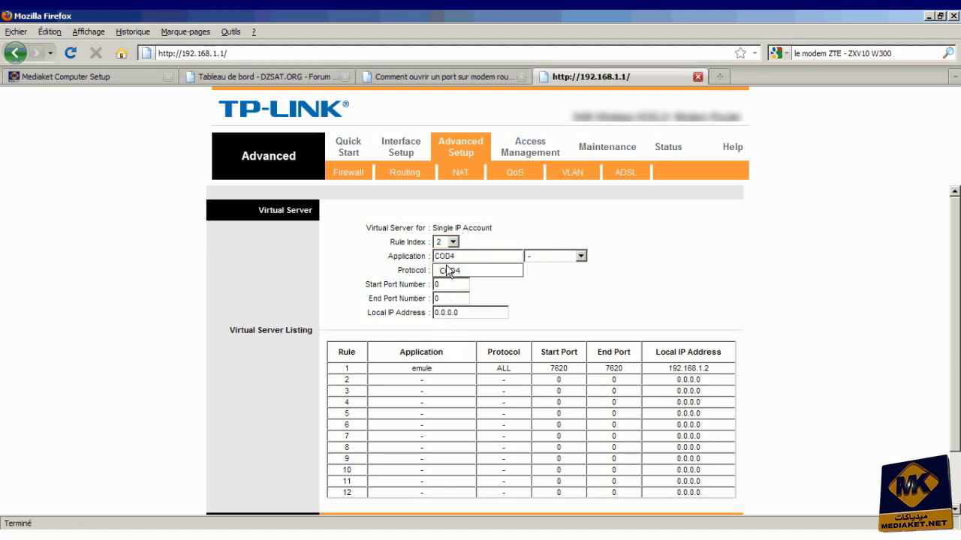
click(457, 273)
double_click(451, 284)
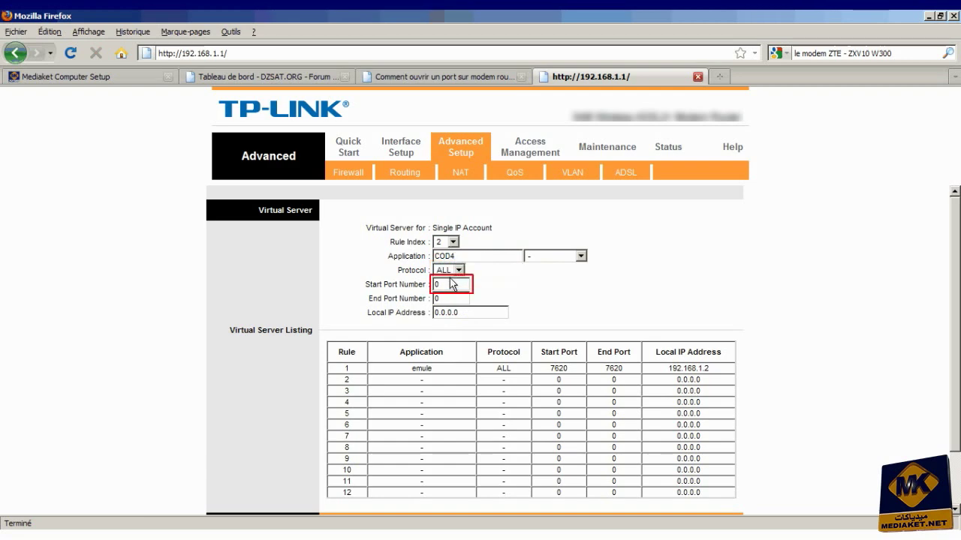
text(28960)
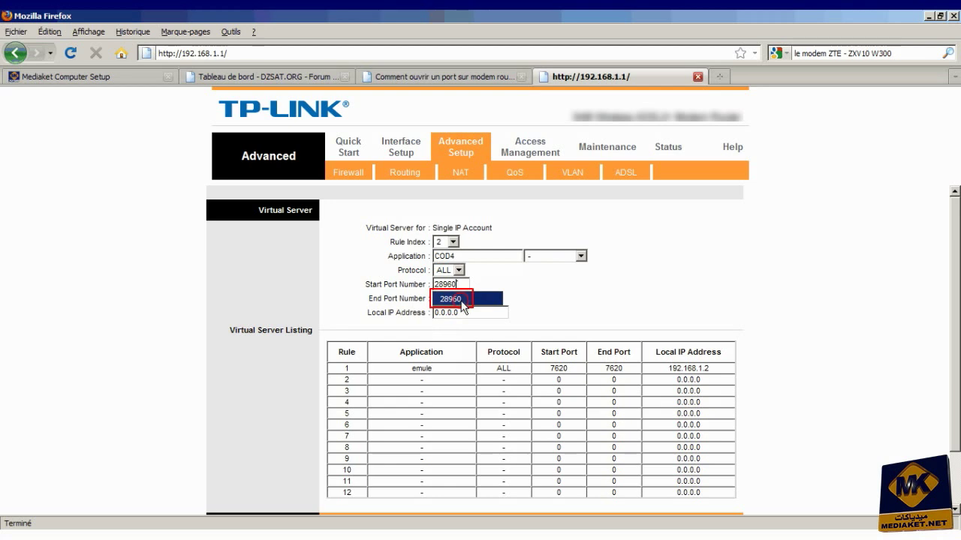
double_click(461, 300)
text(28960)
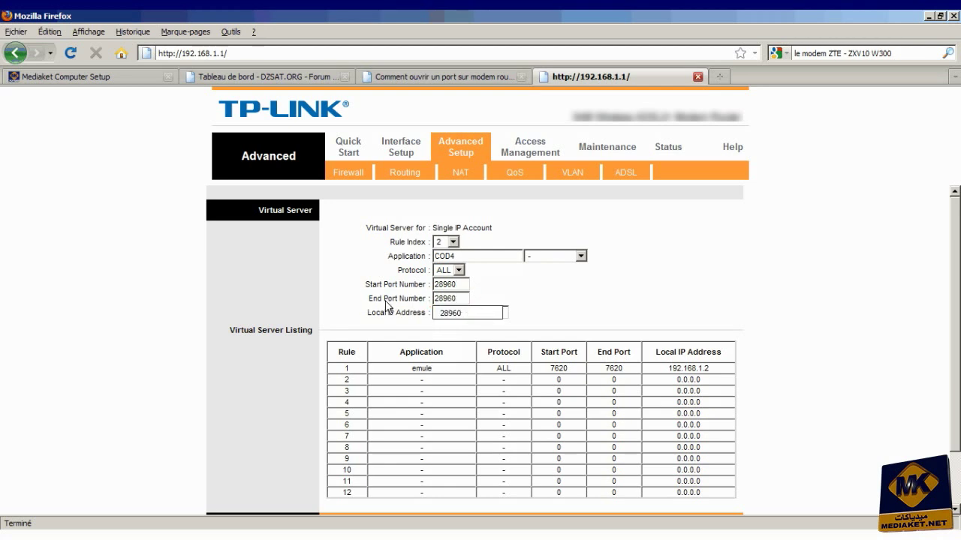
Set the COD4 rule's local IP to 192.168.1.2, save it, and go to Access Management.
click(466, 313)
double_click(466, 314)
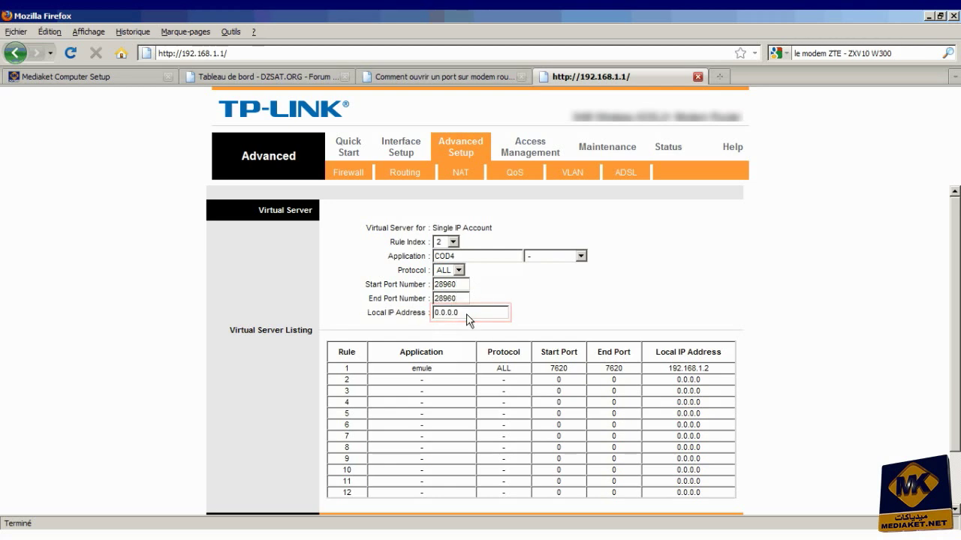
text(192)
click(465, 328)
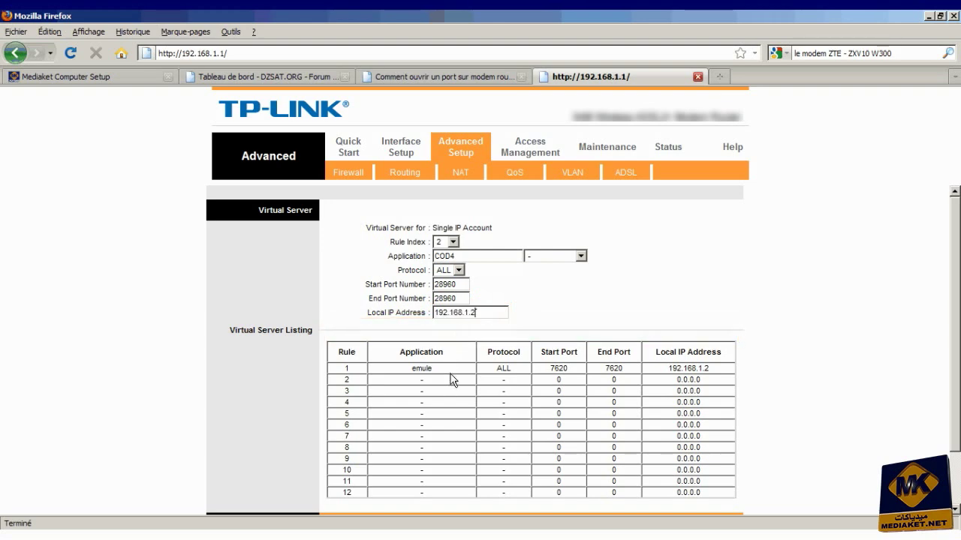
scroll(454, 380, down, 2)
click(449, 463)
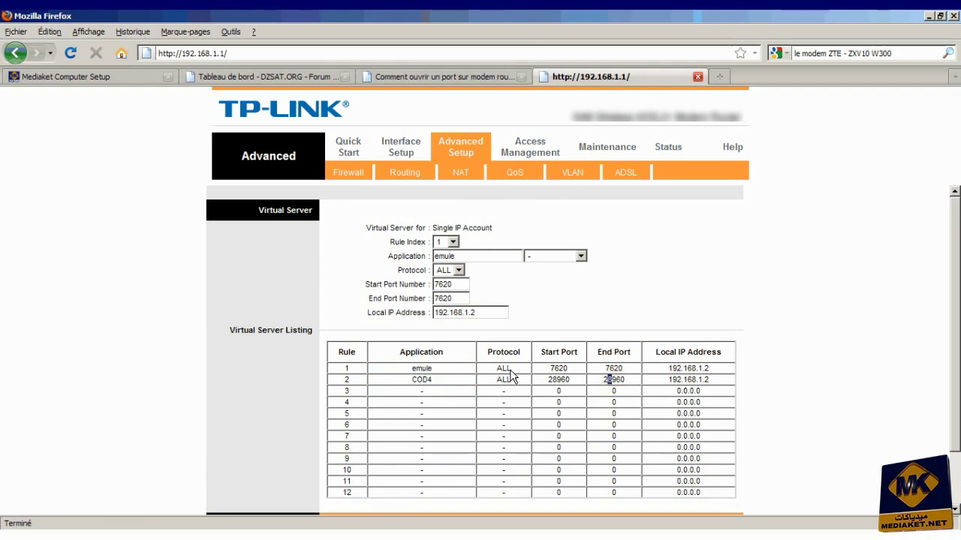
click(518, 150)
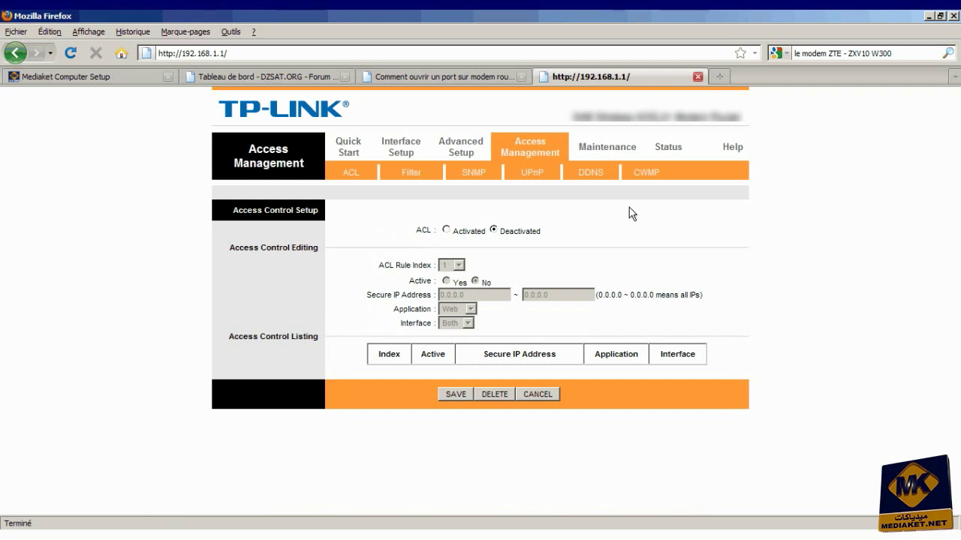
click(591, 174)
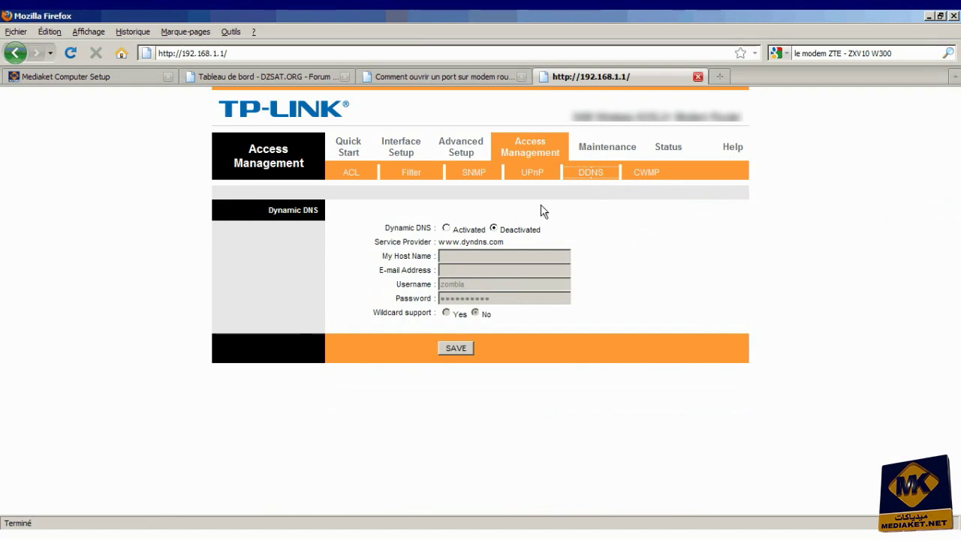
triple_click(505, 244)
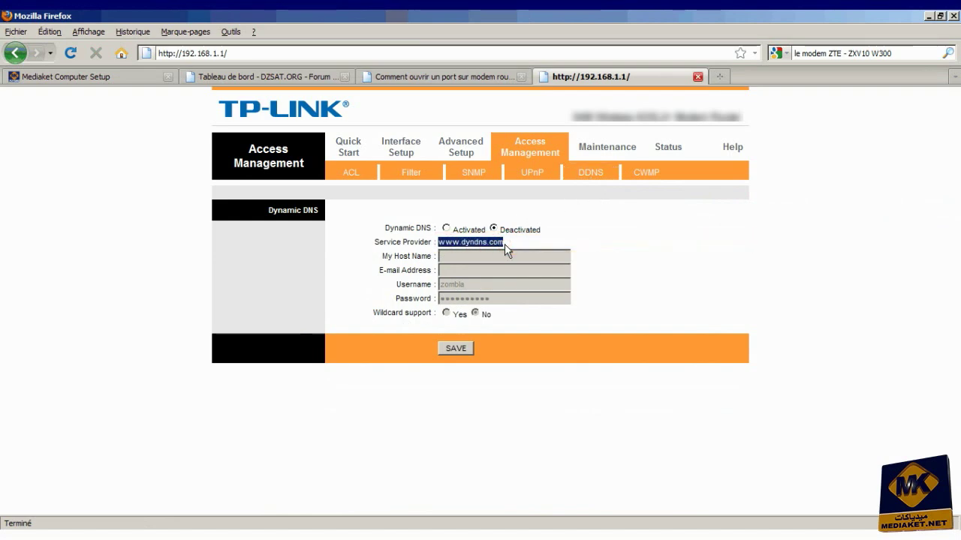
click(447, 229)
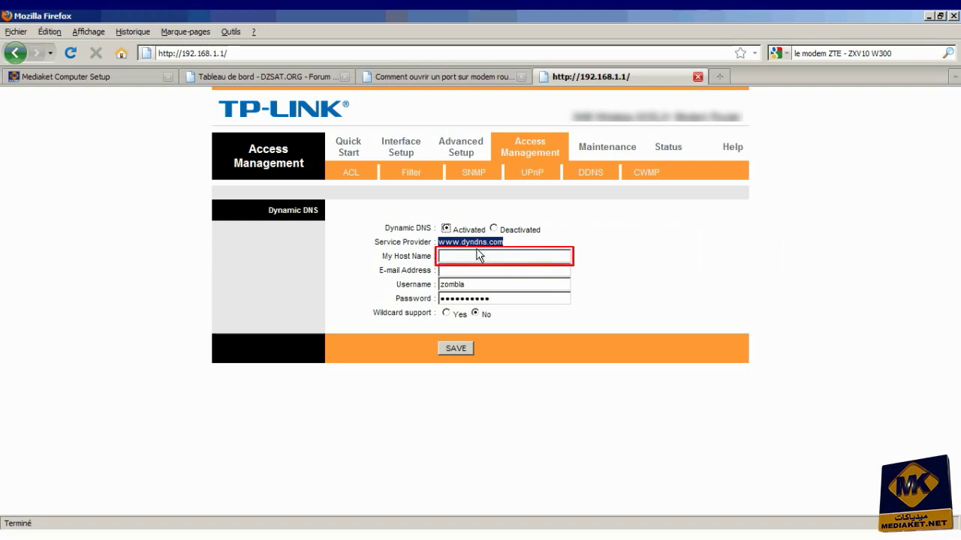
click(477, 256)
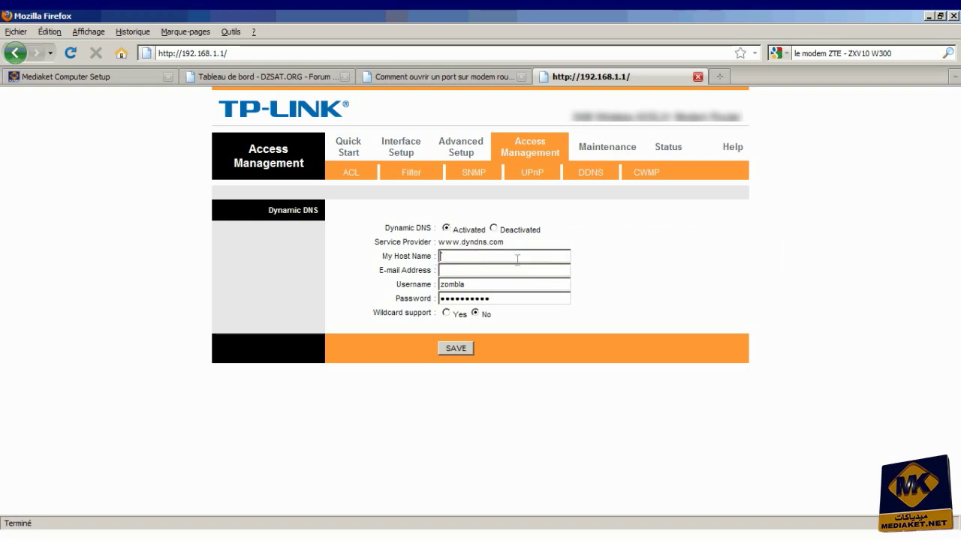
text(z)
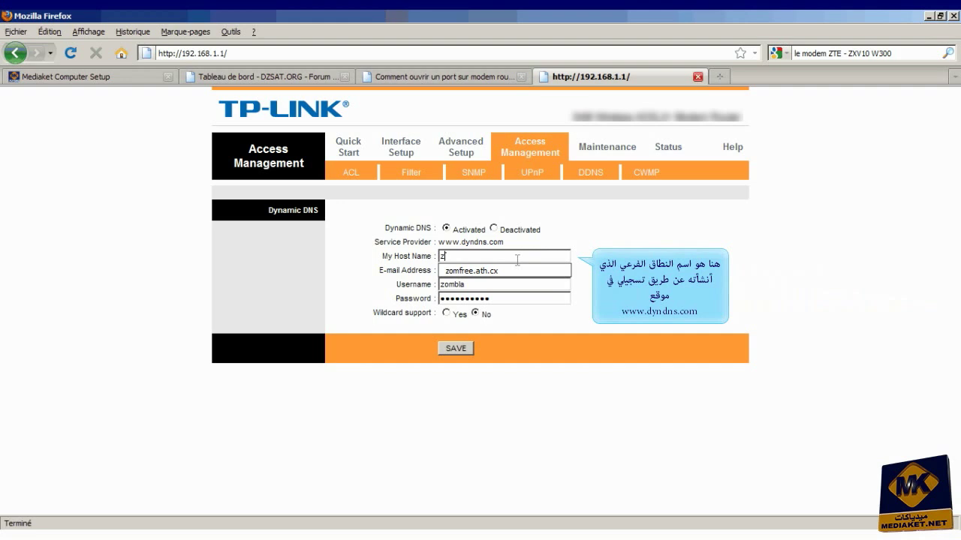
click(489, 272)
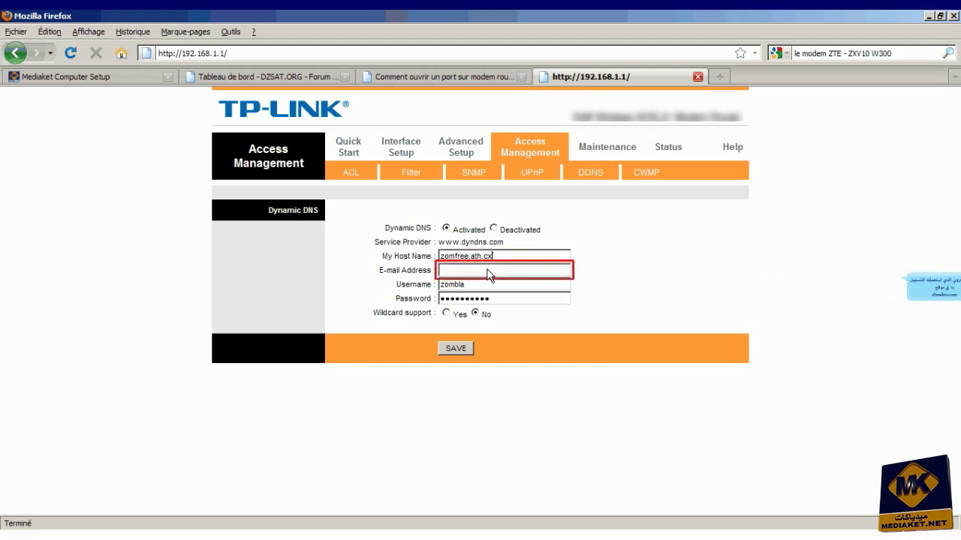
Fill in the account e-mail, check the username and password, and save the DDNS settings.
click(487, 271)
text(z)
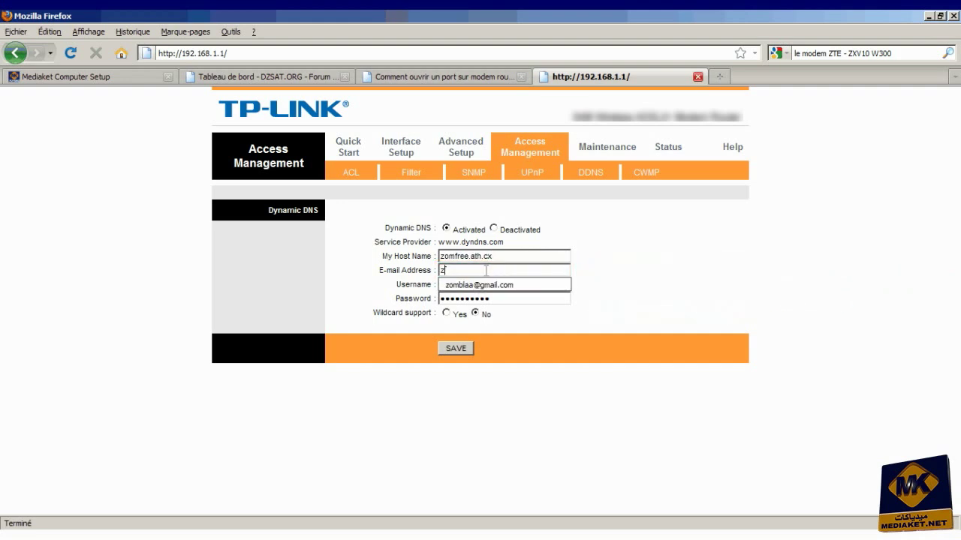
click(494, 287)
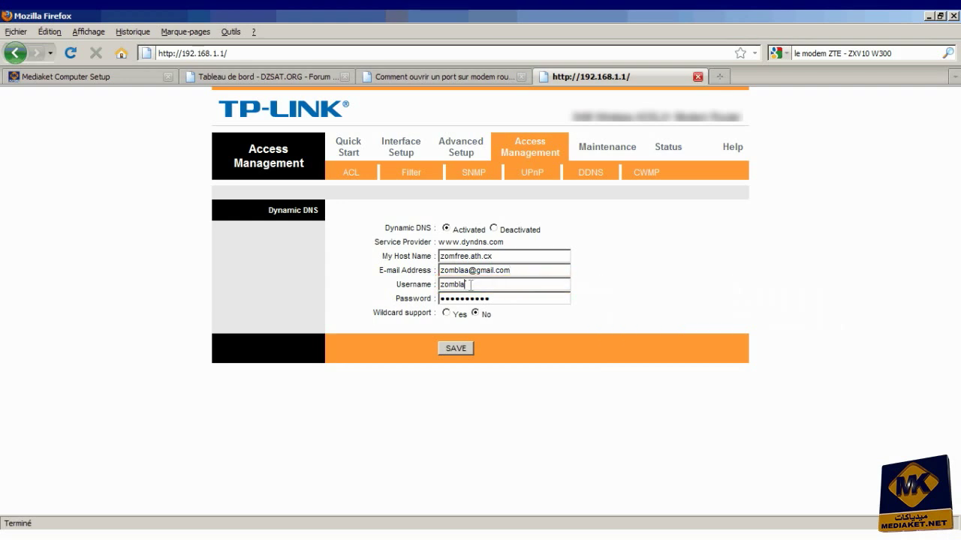
key(Tab)
click(501, 301)
click(456, 347)
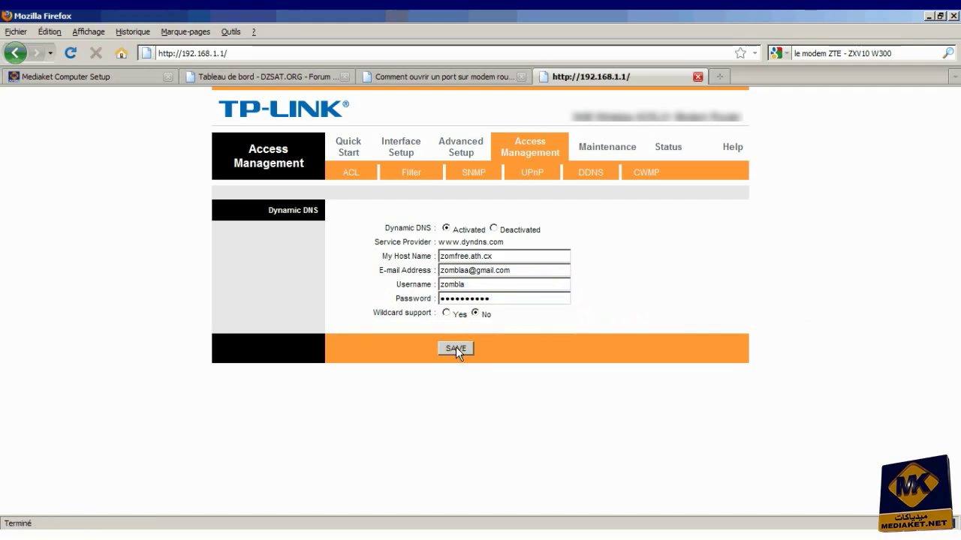